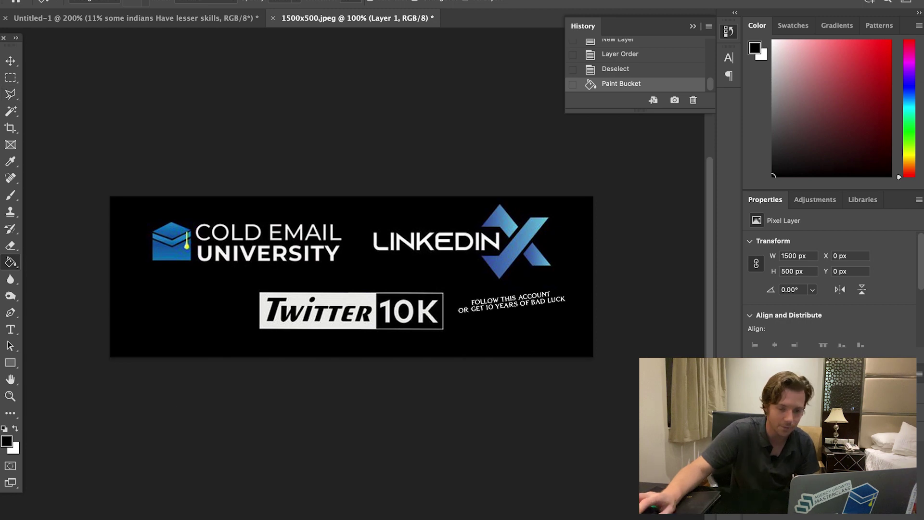
On a new layer above the slogan text, draw a white arrow pointing down below the slogan with a 6 px brush
click(809, 452)
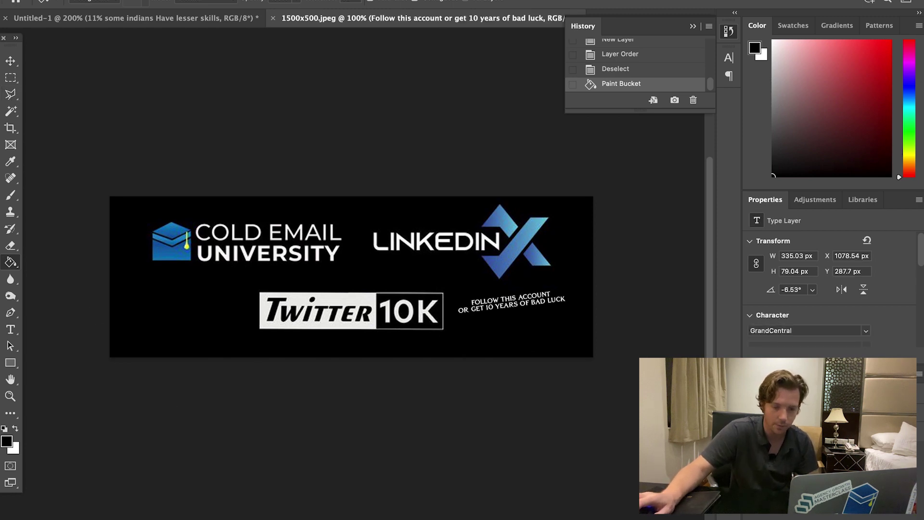
key(ctrl+shift+alt+n)
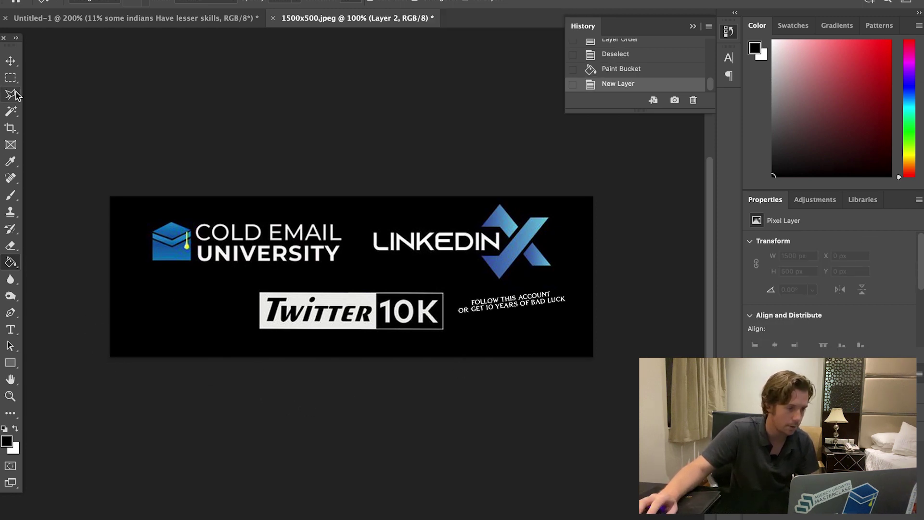
click(10, 194)
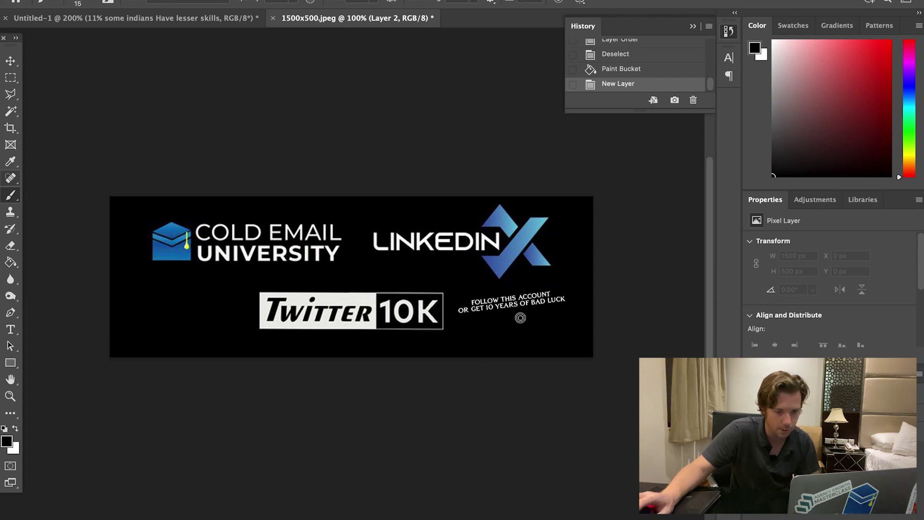
drag(529, 341, 519, 317)
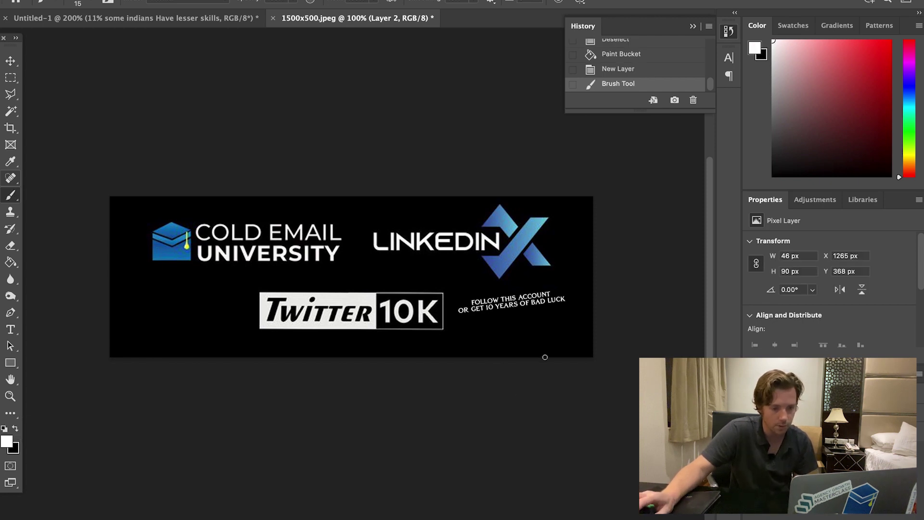
right_click(525, 311)
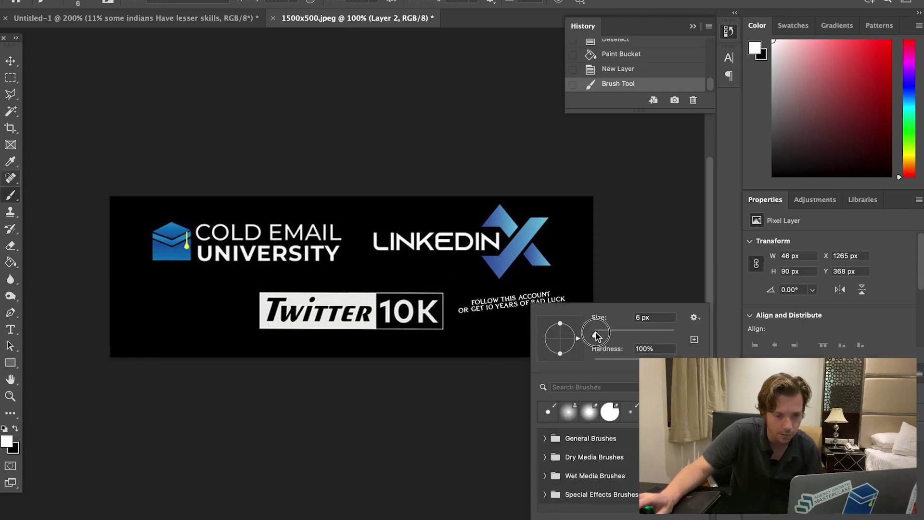
key(Return)
mouse_move(514, 315)
mouse_down()
mouse_move(519, 344)
mouse_move(528, 339)
mouse_move(520, 345)
mouse_up()
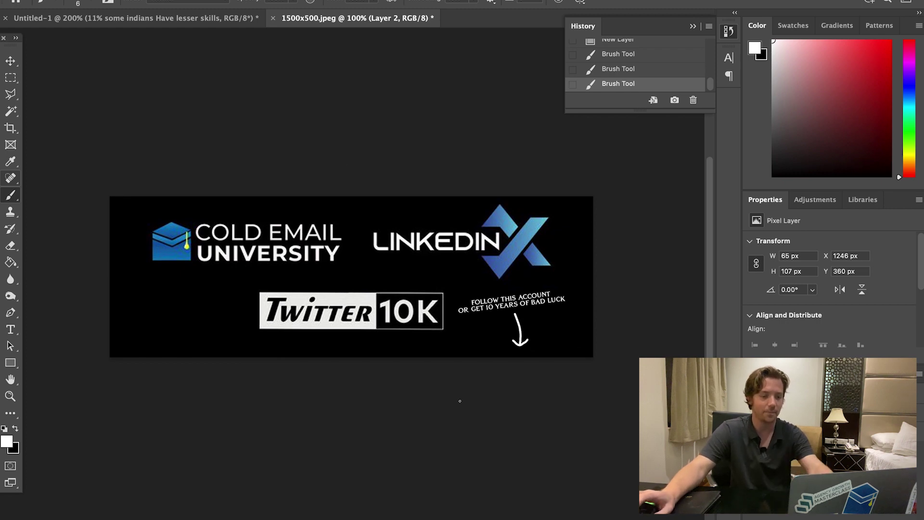
Quick-export the banner as 1500x500.png to the Desktop
click(92, 0)
mouse_move(53, 0)
mouse_move(91, 0)
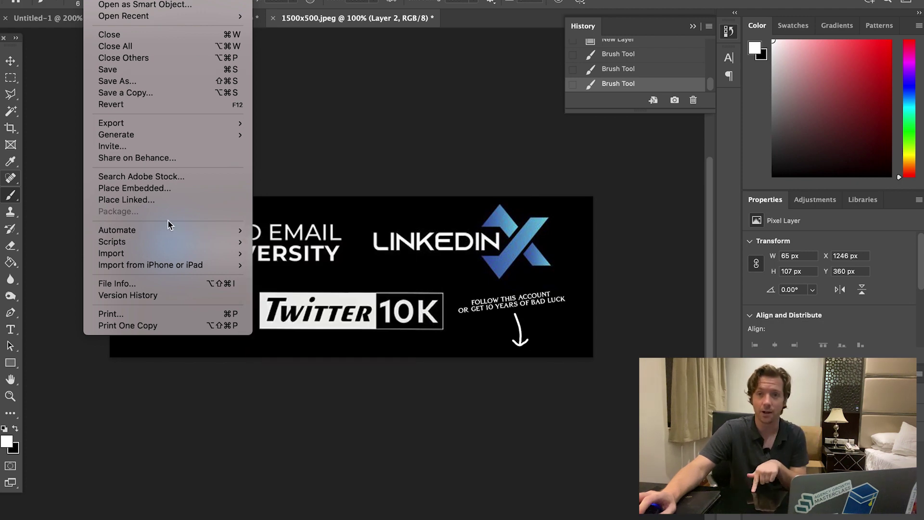
mouse_move(166, 123)
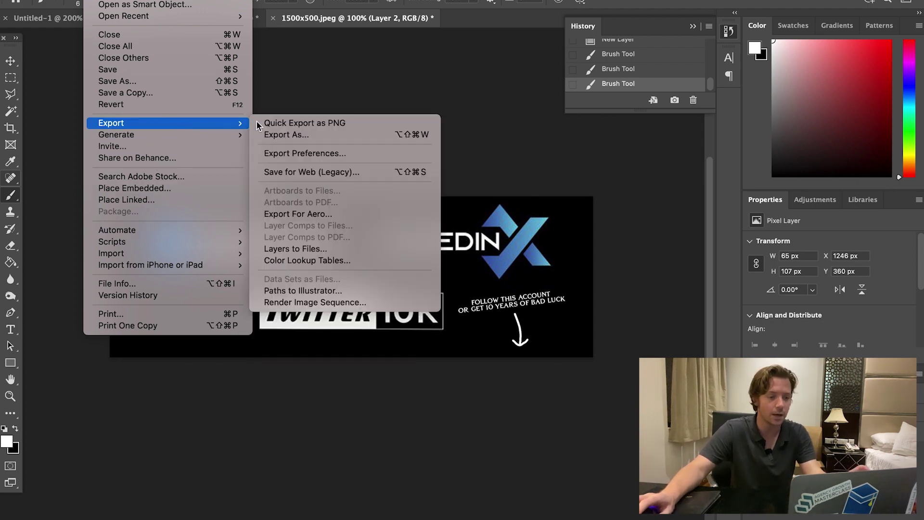
click(266, 124)
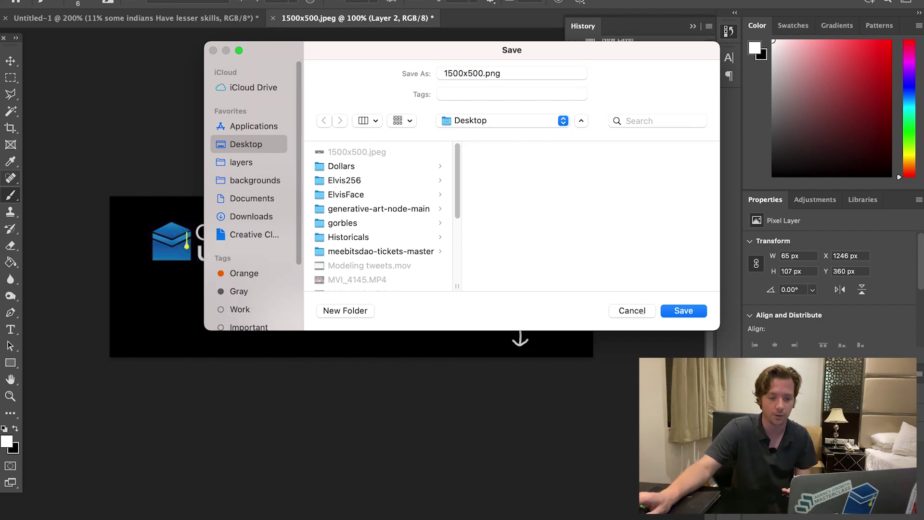
click(672, 314)
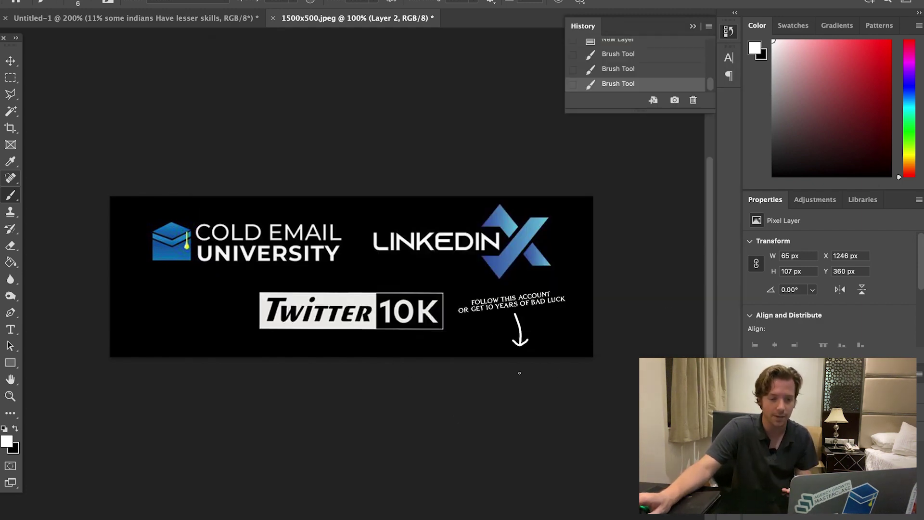
Switch to Twitter in the browser, close the enlarged header photo and open the profile for editing
click(140, 503)
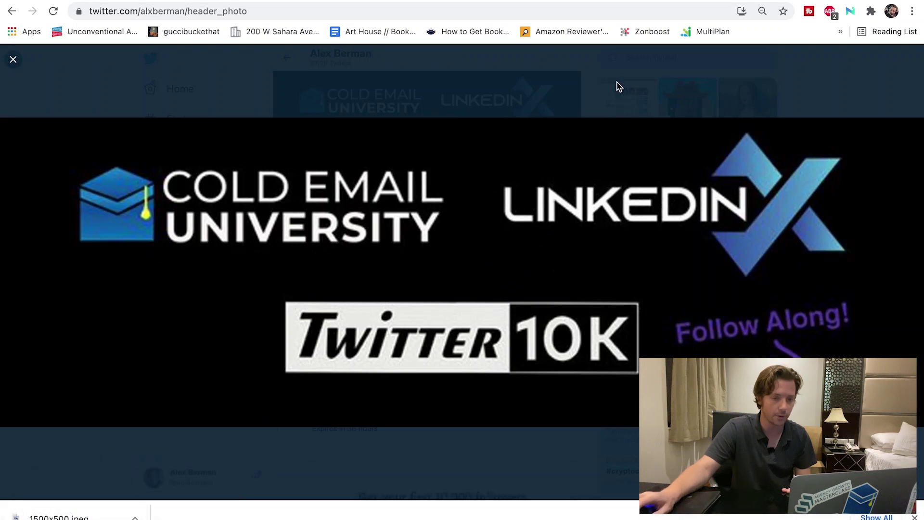
click(618, 87)
click(555, 192)
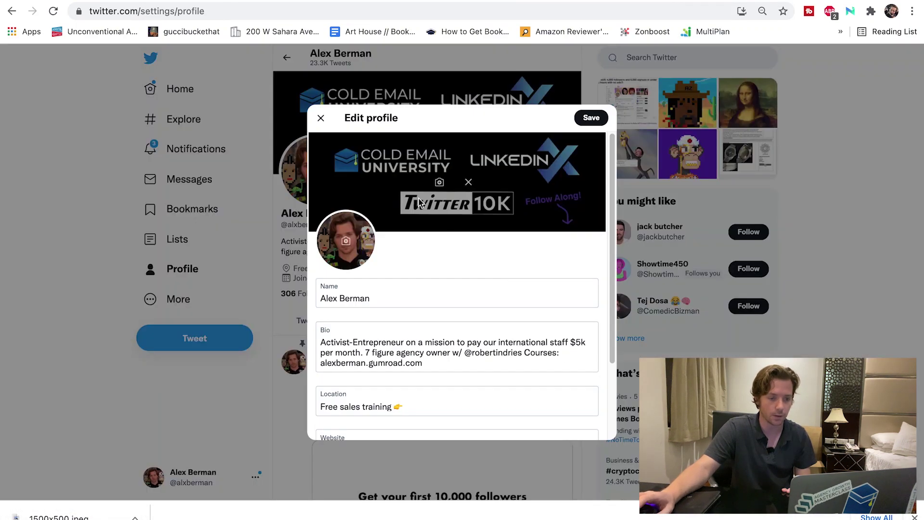
Replace the profile's header image with 1500x500.png from the Desktop, apply it and save the profile
click(440, 182)
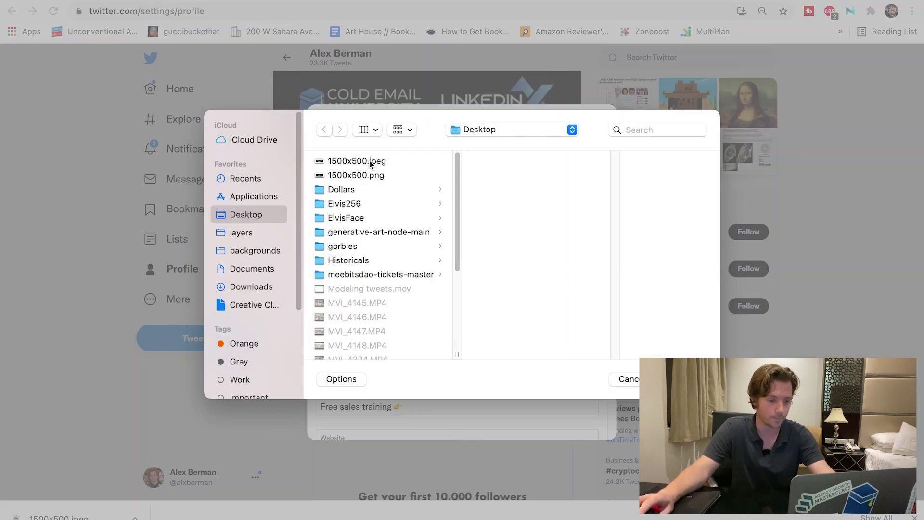
click(370, 163)
click(371, 175)
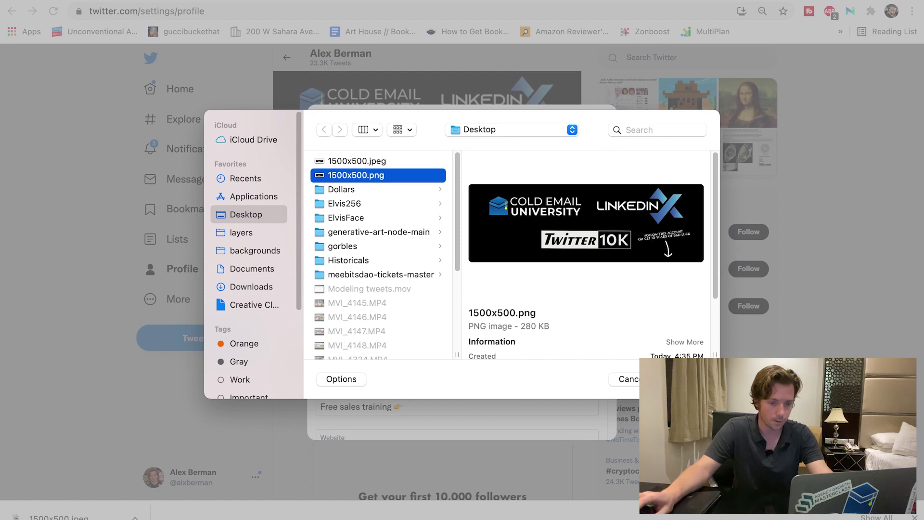
key(Return)
click(589, 105)
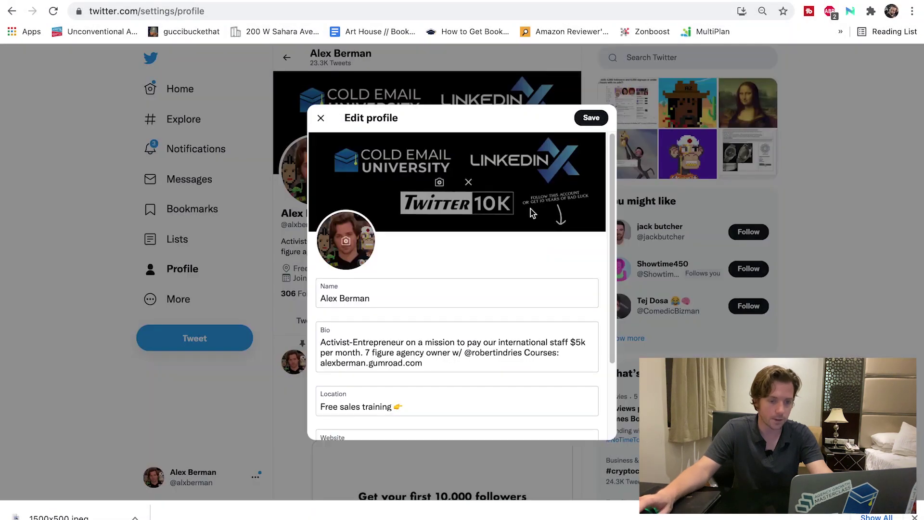
click(595, 118)
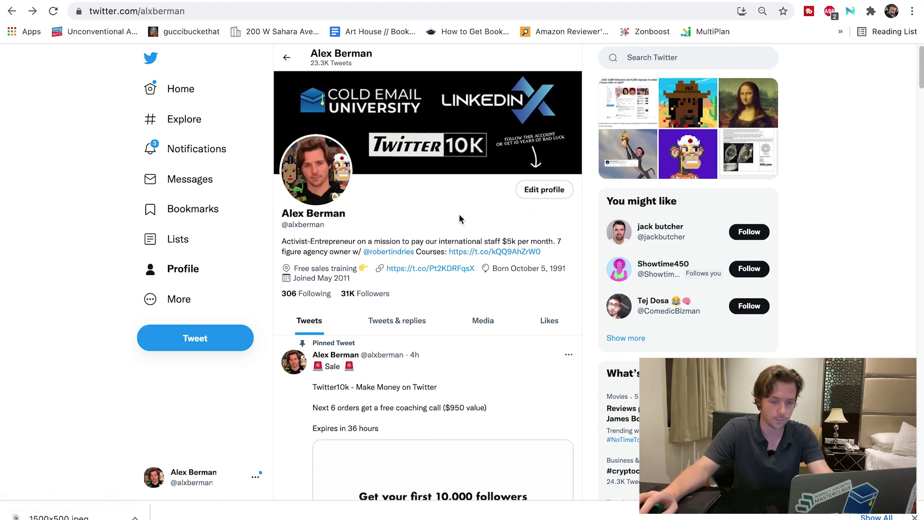
Switch to Photoshop and recolour the slogan text and the arrow below it bright green
click(227, 502)
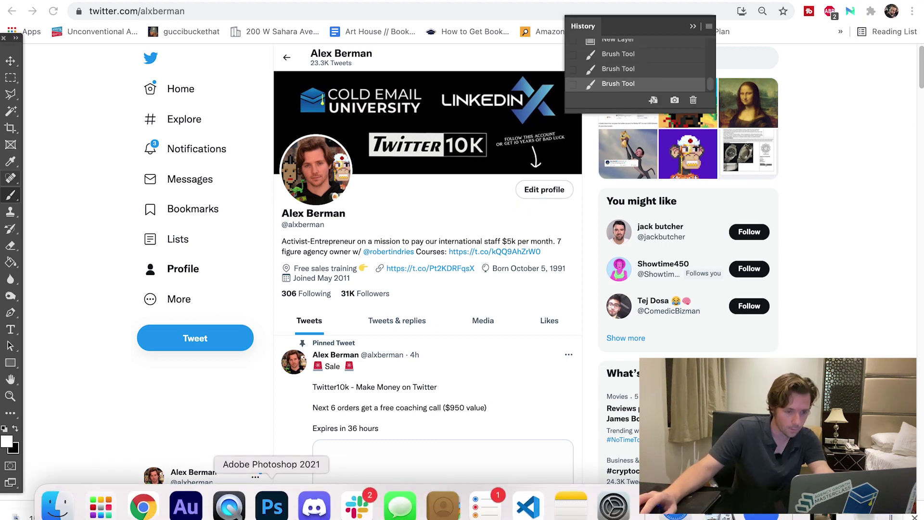
click(10, 334)
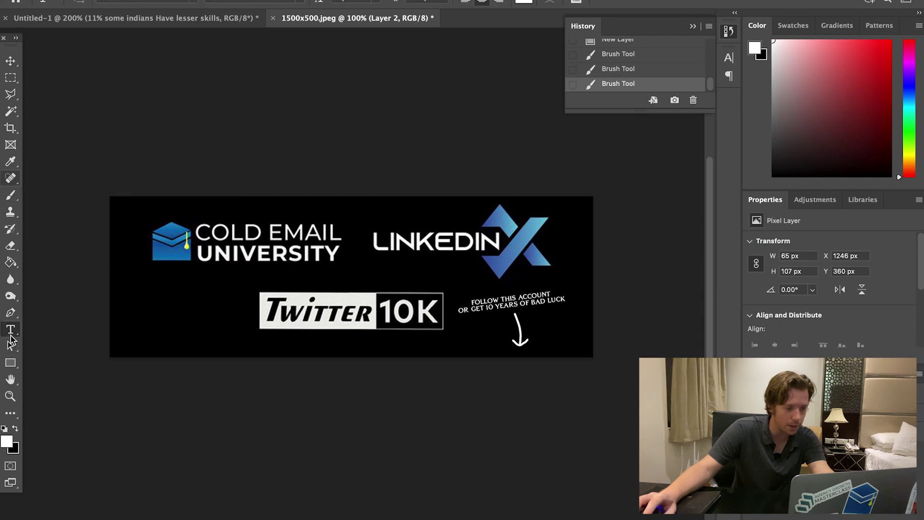
click(522, 305)
key(super+a)
click(7, 441)
click(475, 281)
mouse_move(450, 266)
mouse_down()
mouse_move(436, 178)
mouse_move(448, 176)
mouse_up()
click(567, 157)
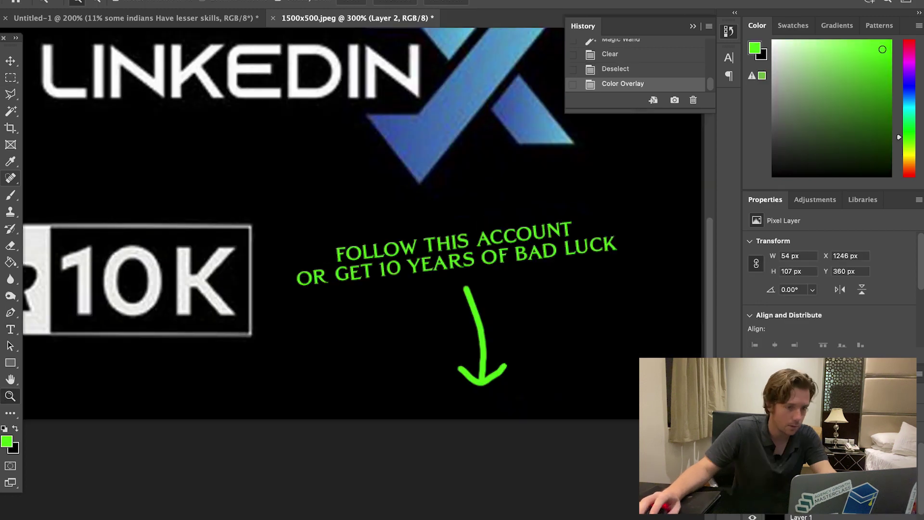
Quick-export the recoloured banner as PNG to the Desktop, replacing the existing 1500x500.png
click(392, 1)
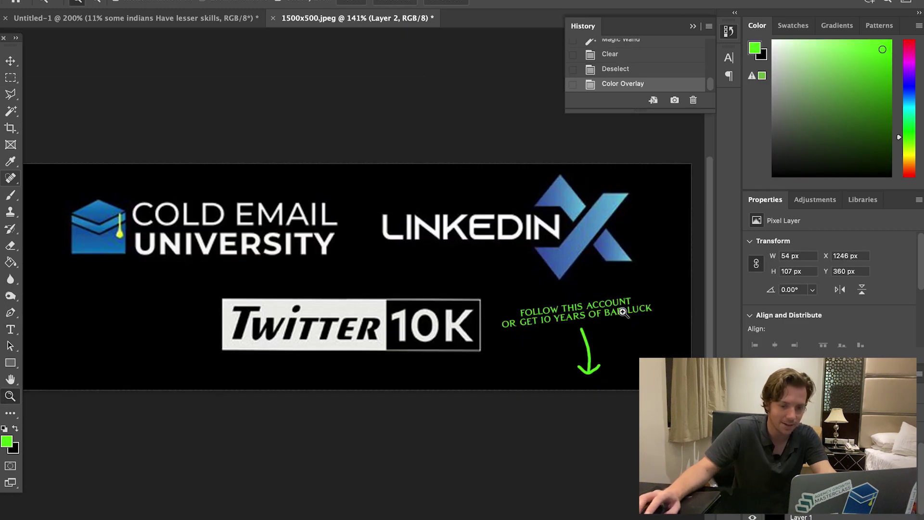
click(94, 1)
mouse_move(153, 126)
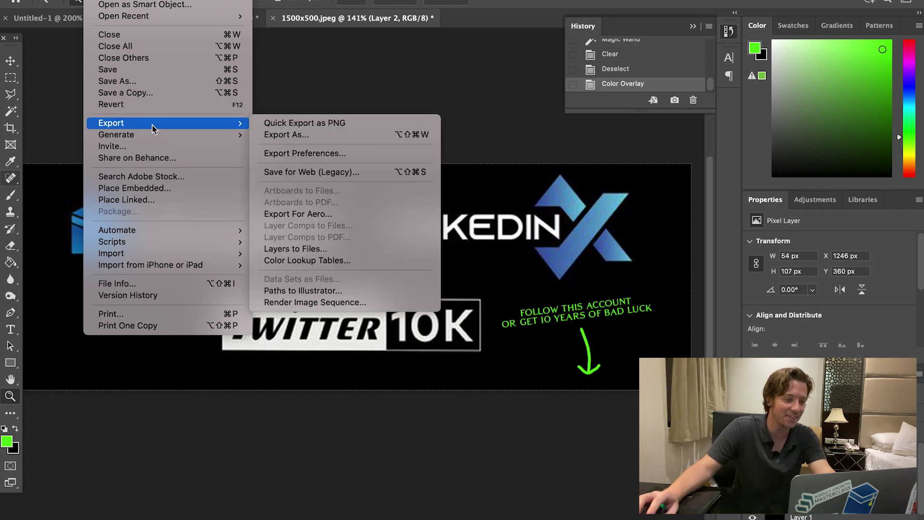
click(265, 124)
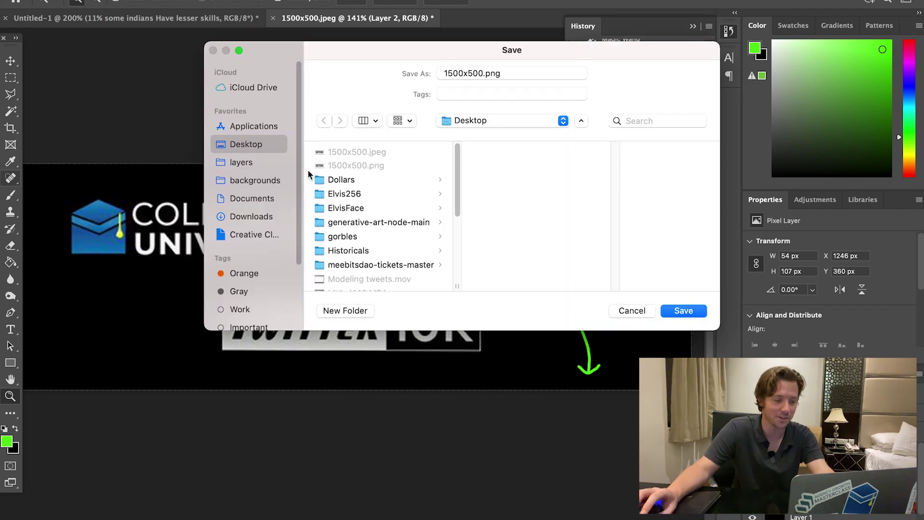
click(680, 311)
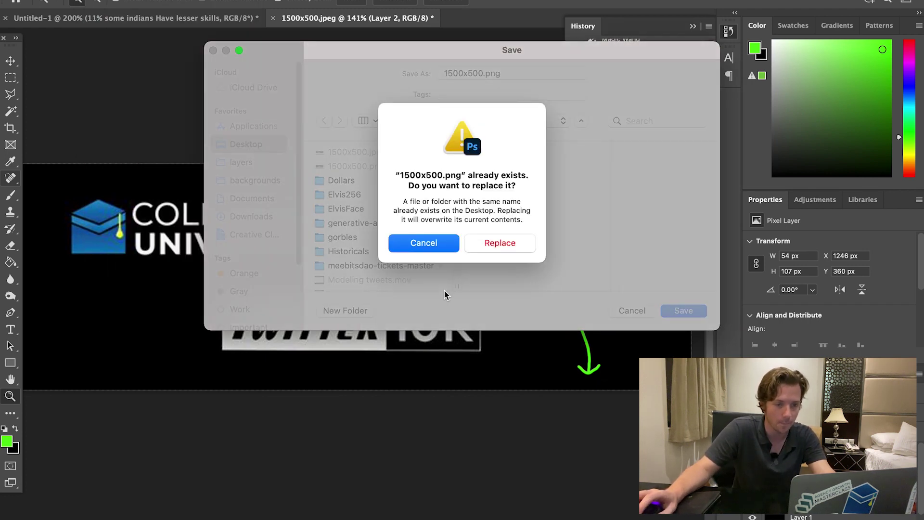
click(491, 246)
Switch back to Twitter, upload the updated 1500x500.png as the profile's header image and save the profile
click(141, 514)
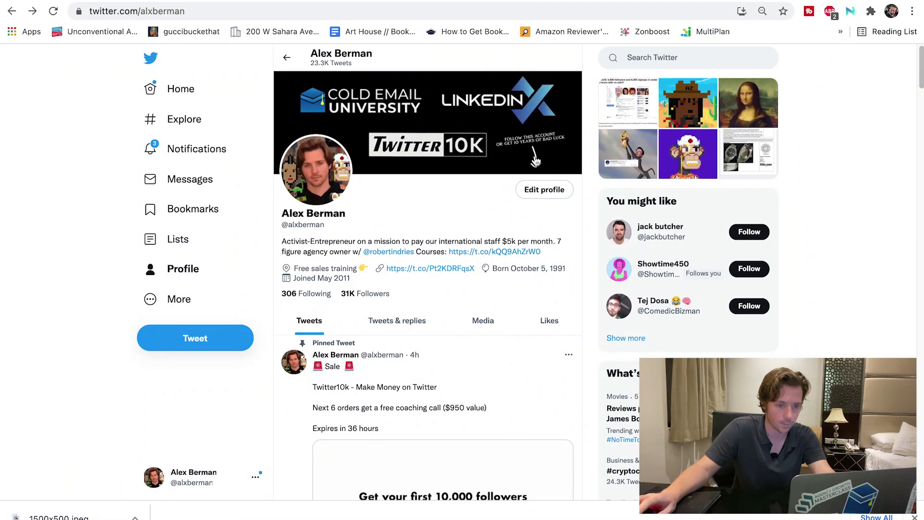
click(545, 188)
click(439, 184)
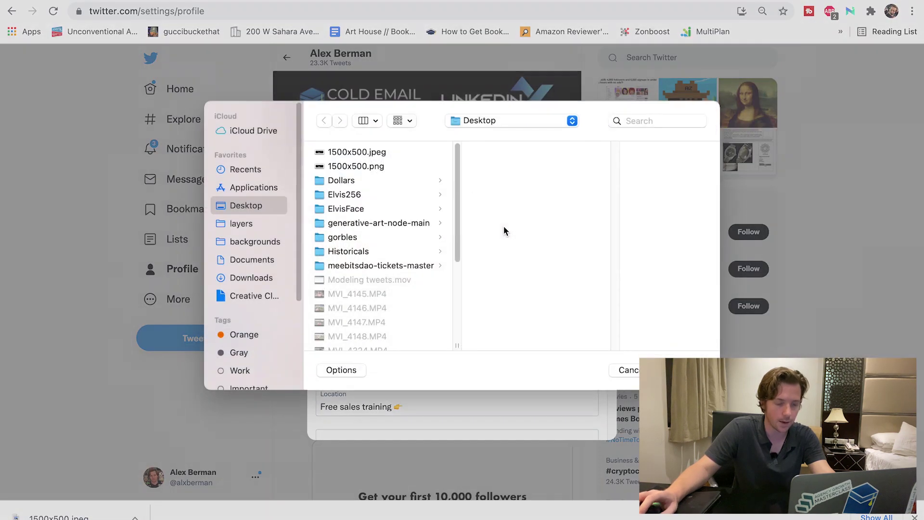
click(356, 175)
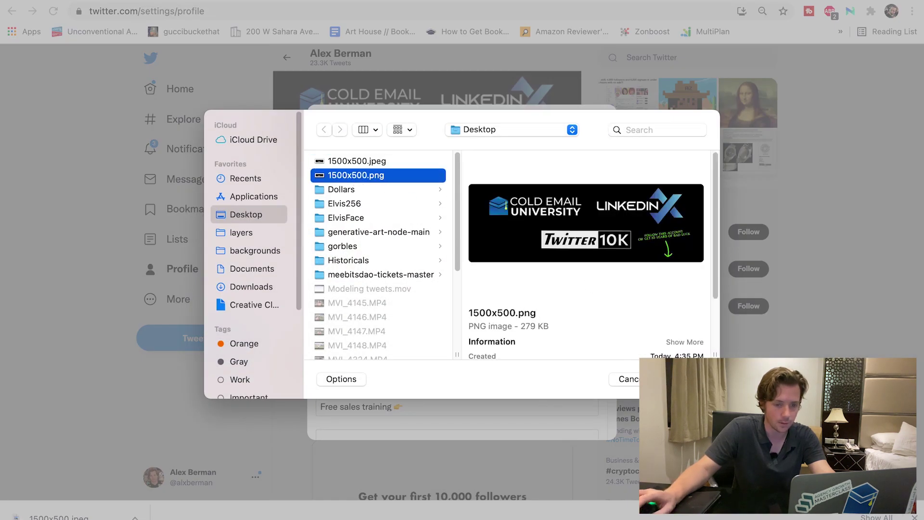
key(Return)
click(585, 106)
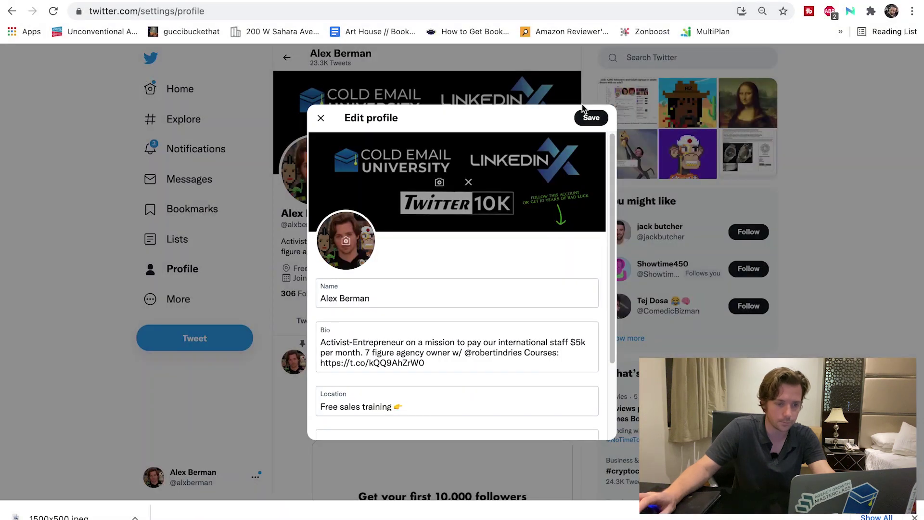
click(591, 118)
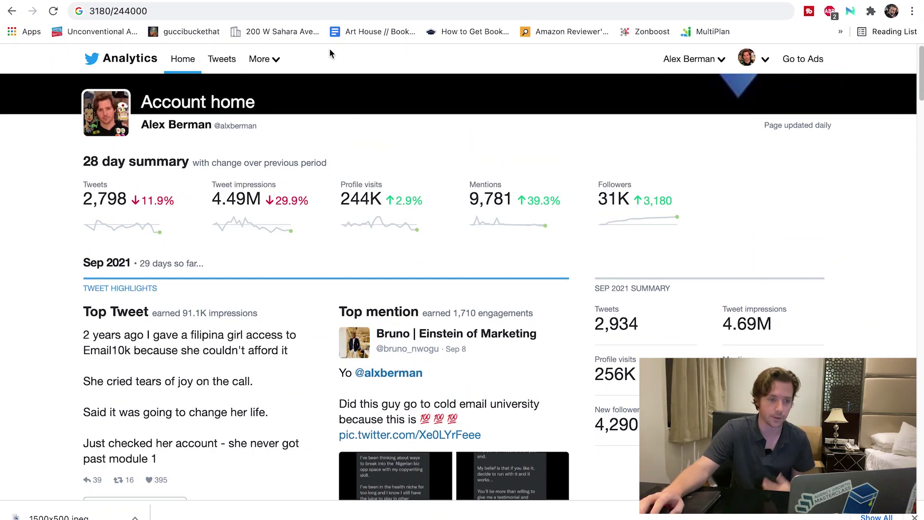
Open the tweet activity report and examine the daily impressions chart for the last 28 days
click(234, 59)
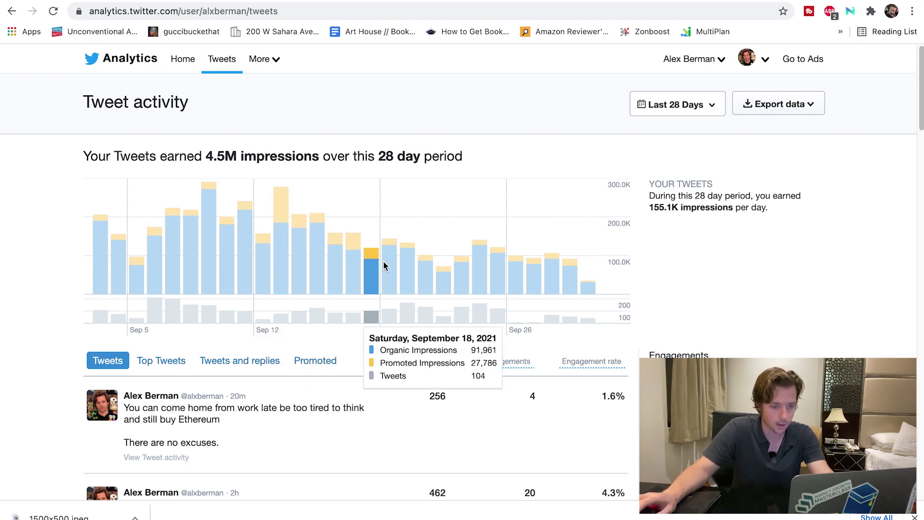
scroll(478, 317, down, 1)
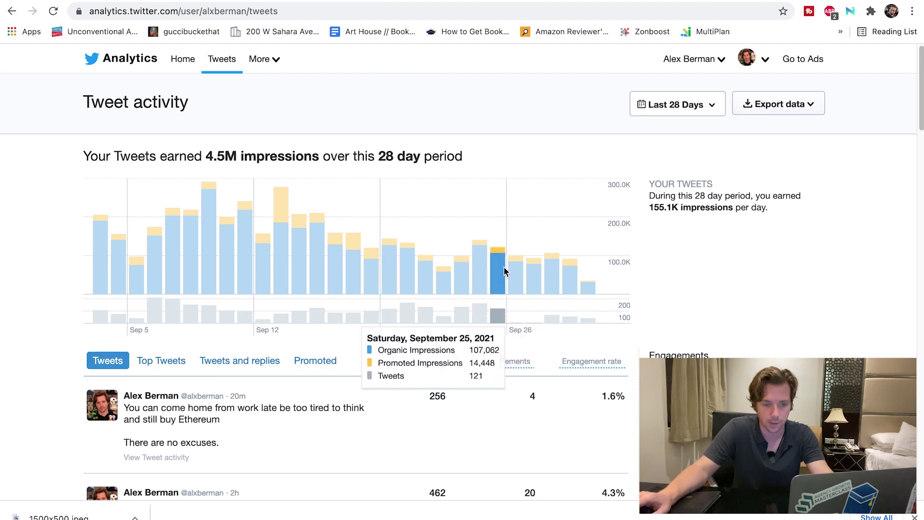
scroll(433, 289, up, 1)
Set the start date of the tweet activity range to November 1, 2020 and update the report
click(705, 112)
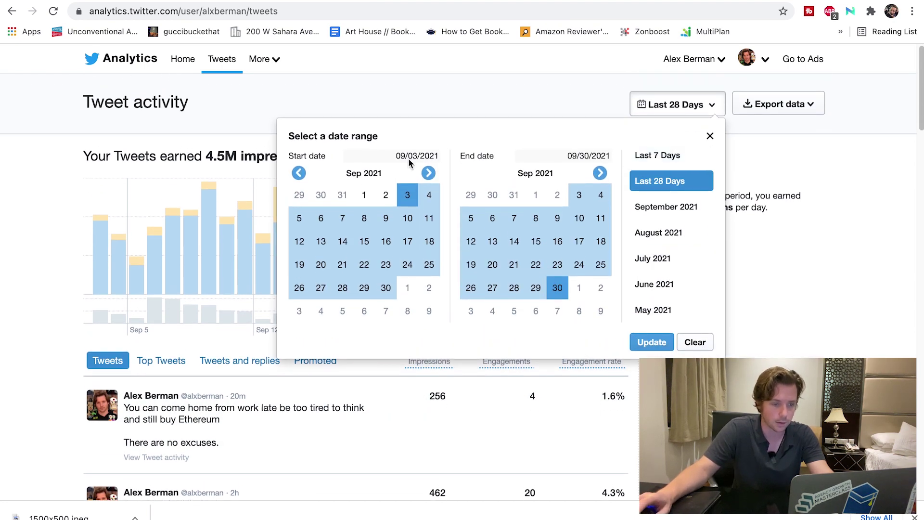
double_click(299, 173)
triple_click(298, 172)
triple_click(299, 173)
double_click(299, 172)
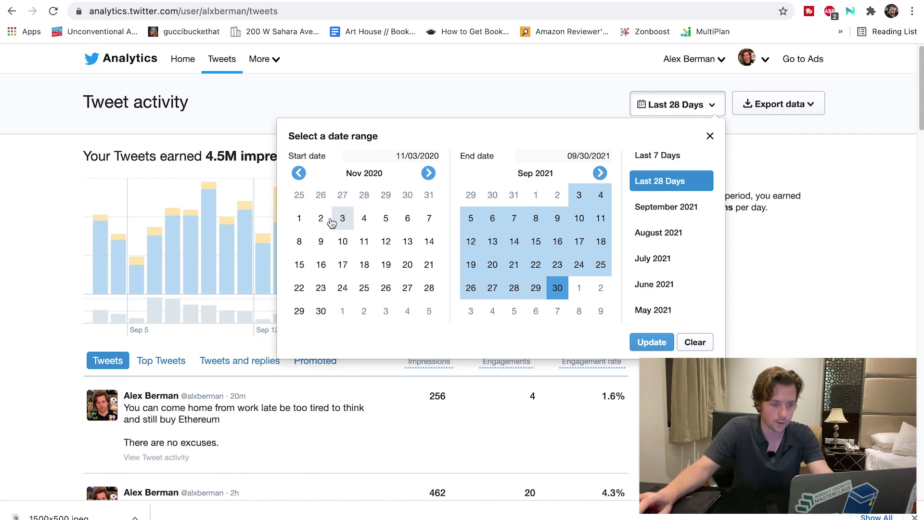
click(299, 218)
click(652, 342)
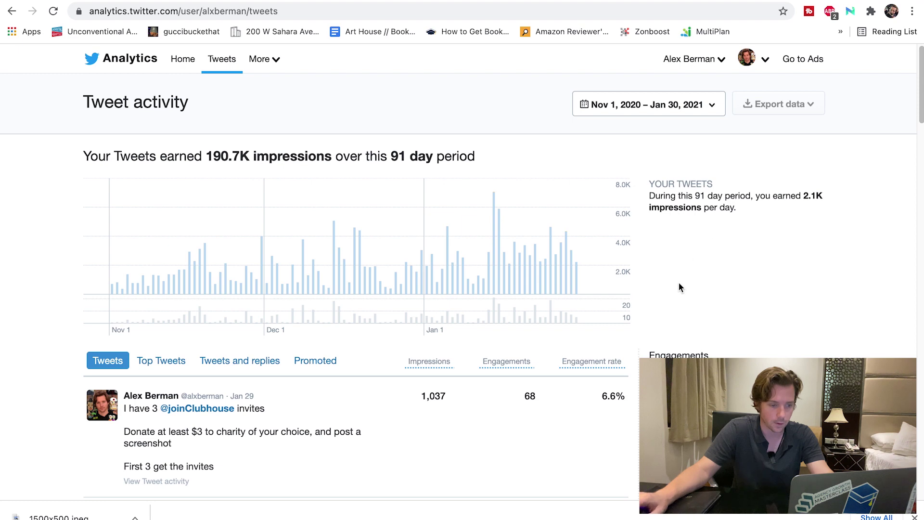
List the top tweets for the chosen period to examine their impressions and engagement
scroll(664, 274, down, 5)
scroll(521, 202, up, 3)
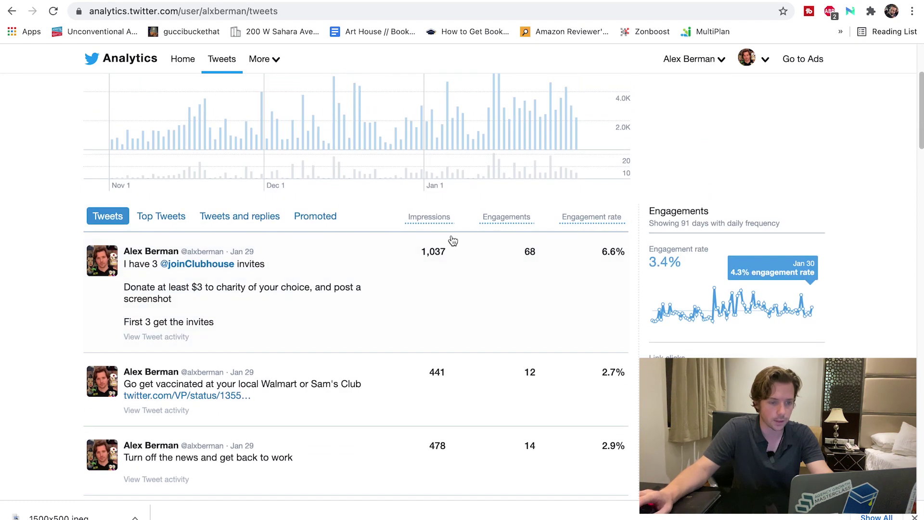
click(163, 222)
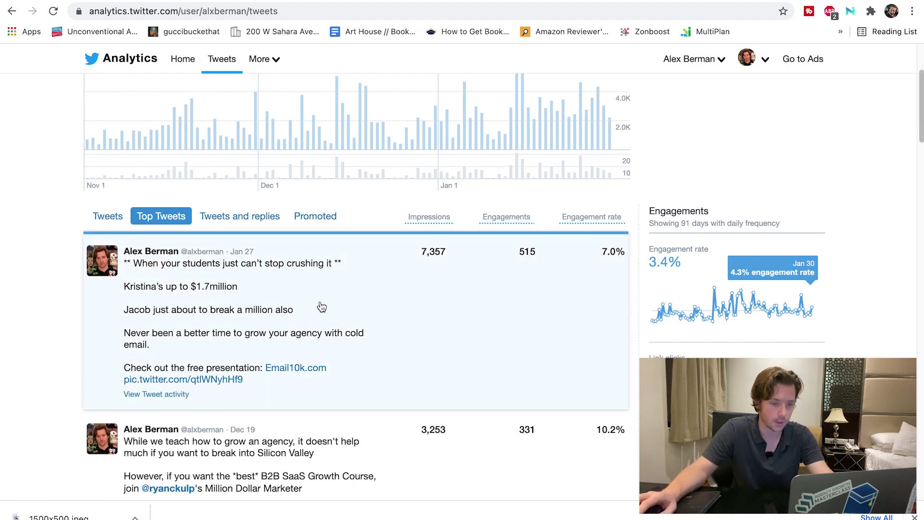
Check the January 27 top tweet's activity details and compare impressions and engagement across the period's other top tweets
click(240, 302)
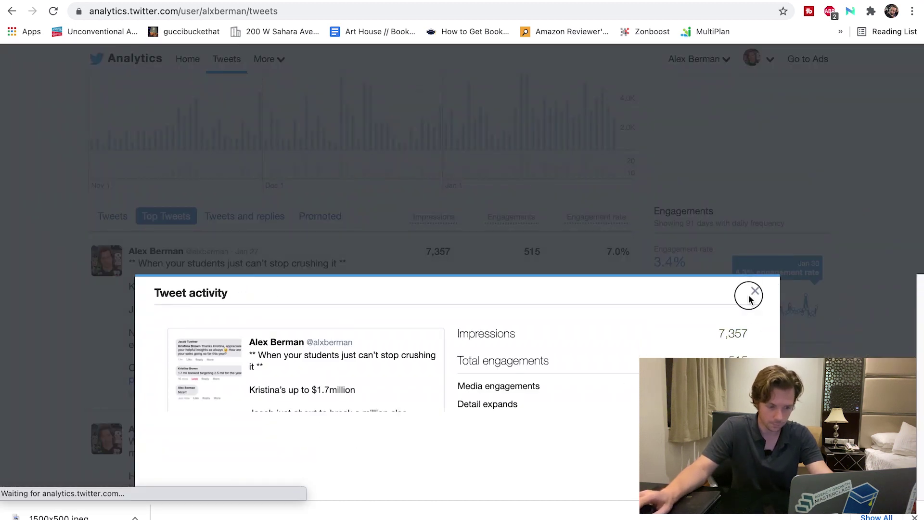
click(754, 219)
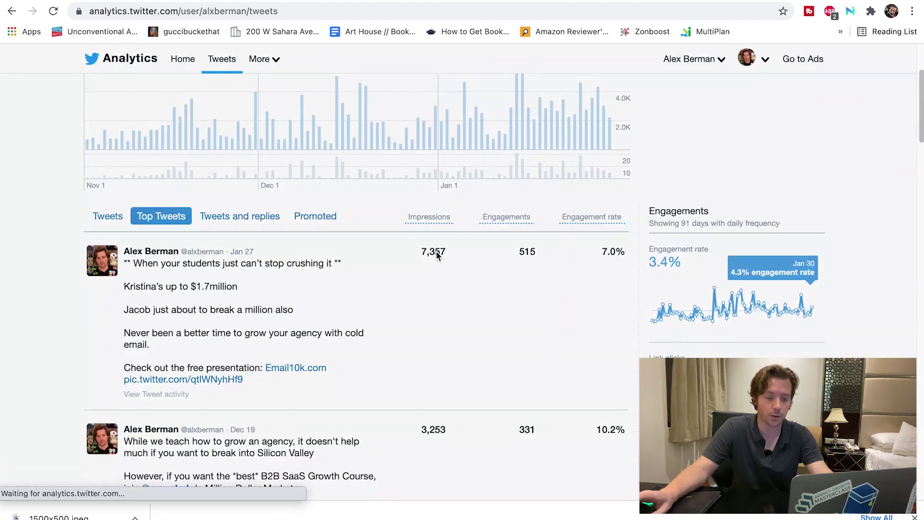
scroll(381, 295, down, 3)
scroll(382, 298, down, 3)
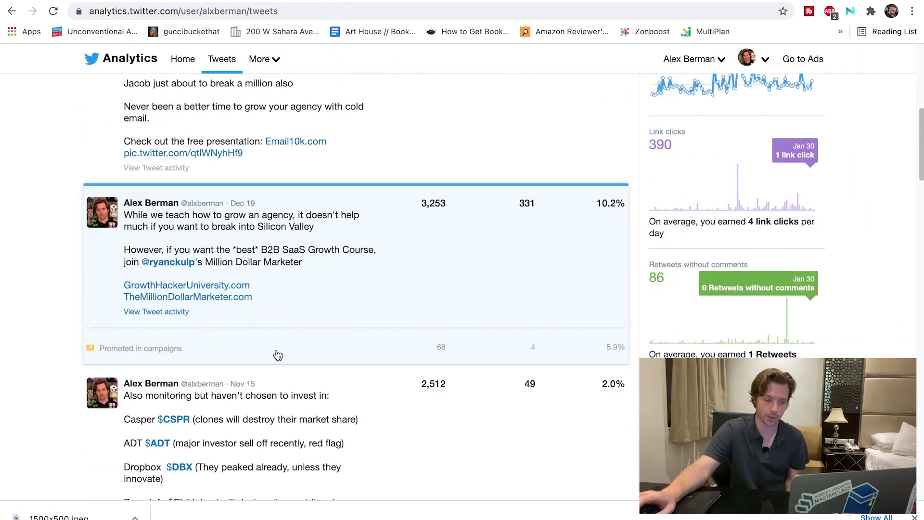
scroll(365, 351, down, 5)
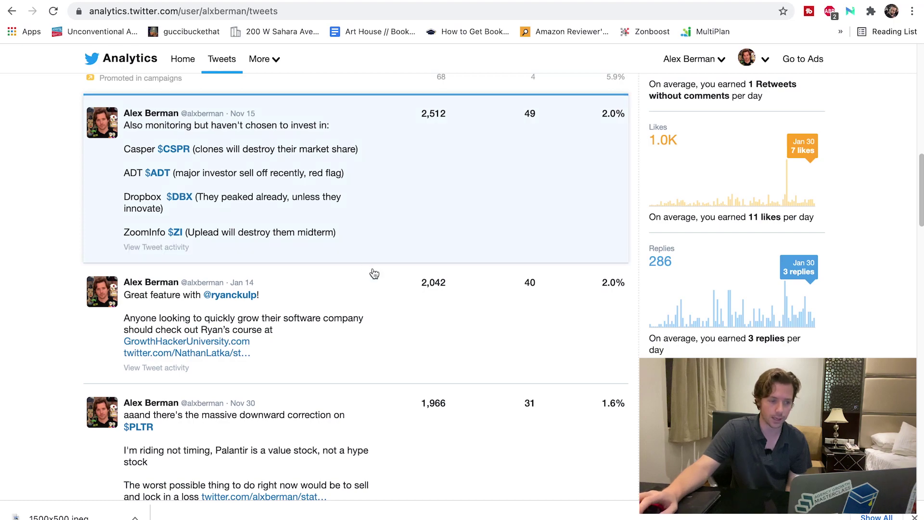
scroll(373, 272, up, 2)
scroll(303, 294, down, 3)
scroll(392, 288, up, 10)
scroll(309, 245, down, 4)
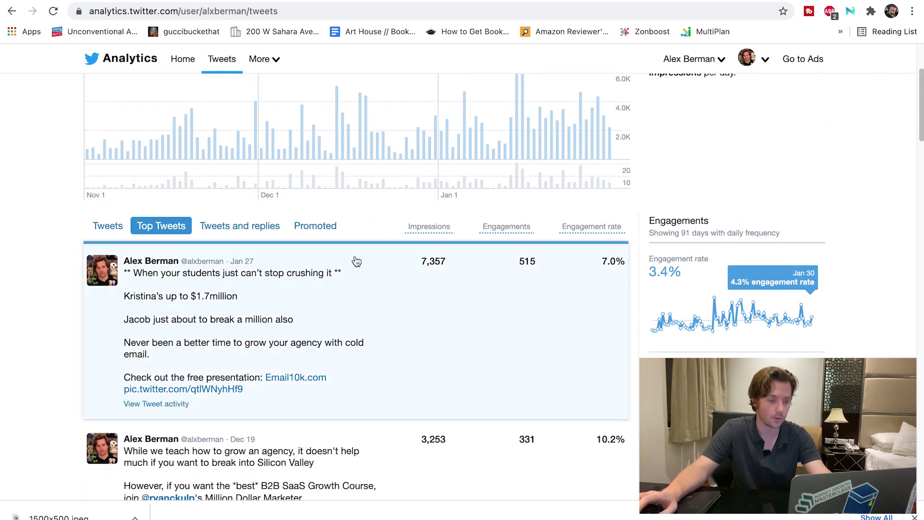
Switch the tweet activity report to the Last 28 Days range
scroll(356, 257, up, 4)
click(692, 110)
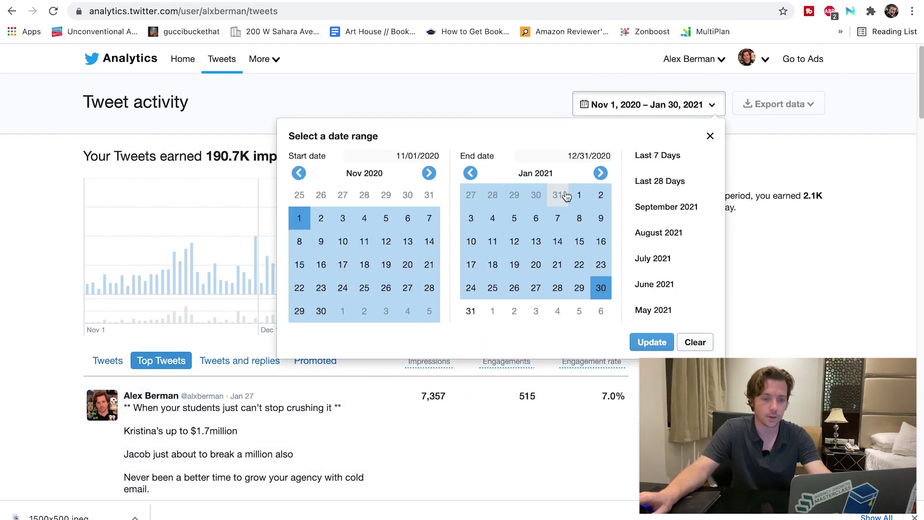
click(668, 181)
Set the tweet activity range to July 1 – September 29, 2021 and update the report
click(688, 113)
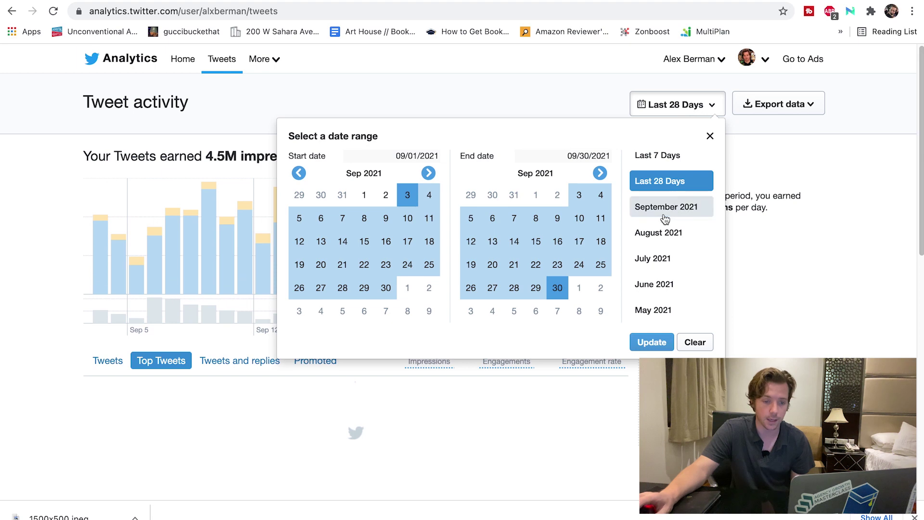
click(557, 288)
click(299, 174)
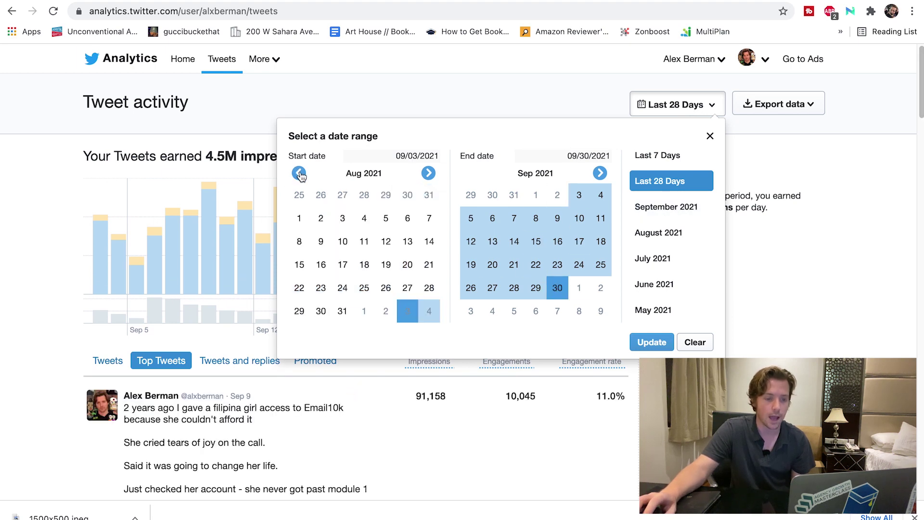
click(299, 174)
click(386, 194)
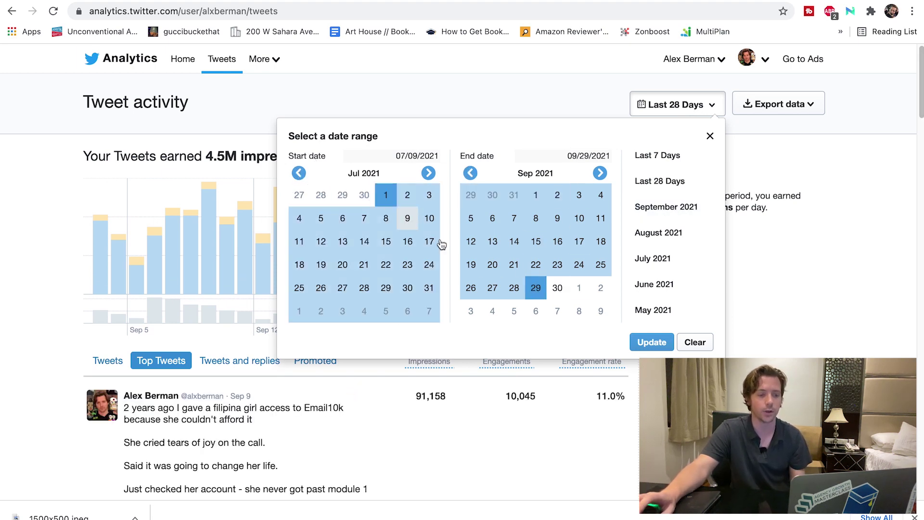
click(651, 342)
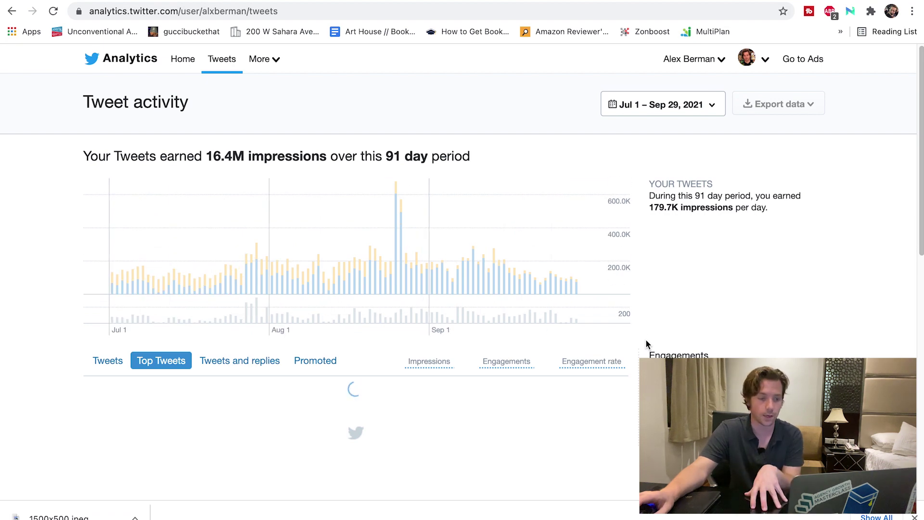
Examine the September 29 bar in the impressions chart and compare the top tweets' impressions, engagements and engagement rates
mouse_move(576, 317)
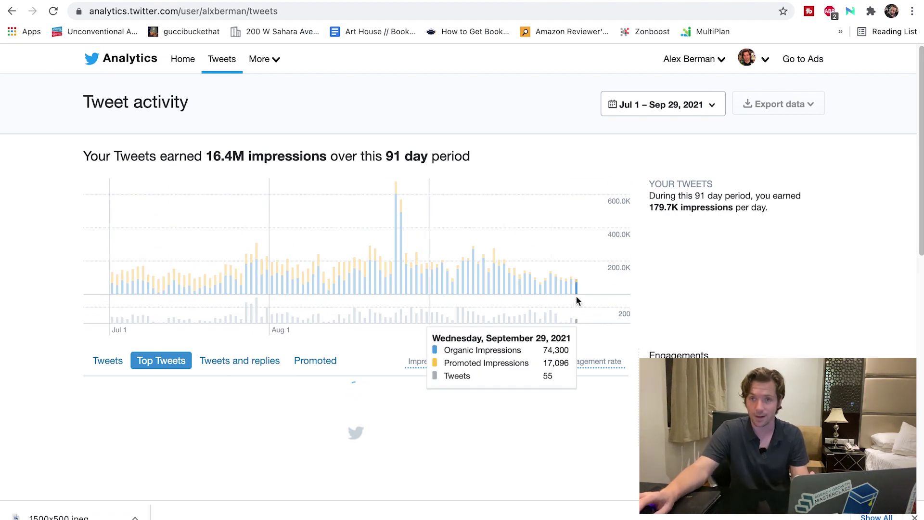
scroll(576, 308, down, 6)
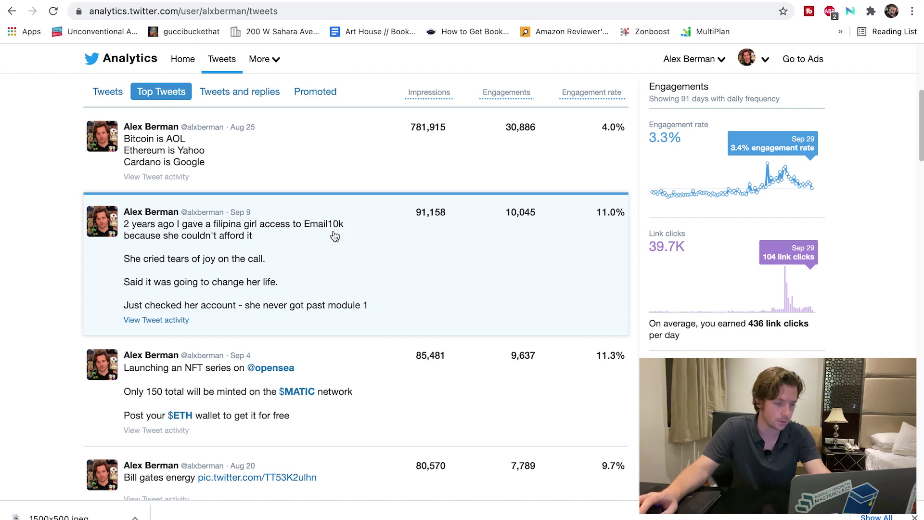
scroll(615, 255, down, 3)
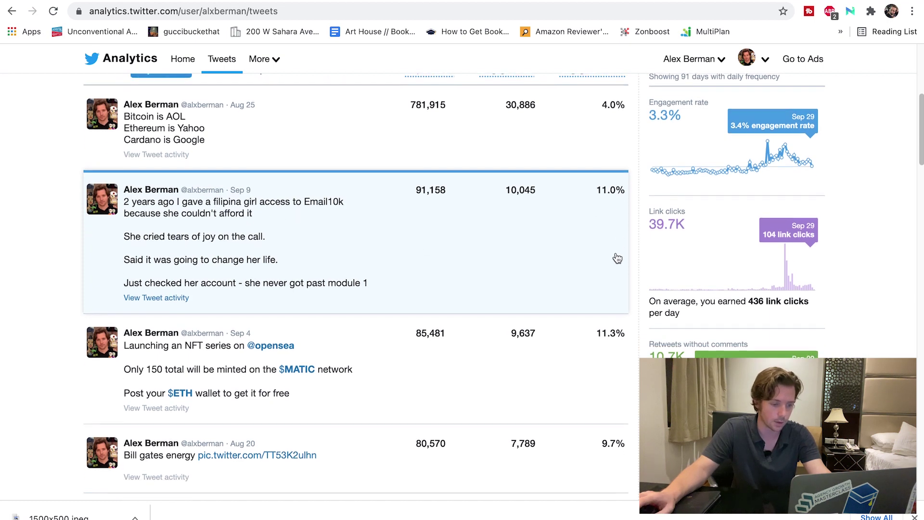
scroll(463, 413, down, 3)
scroll(457, 385, up, 1)
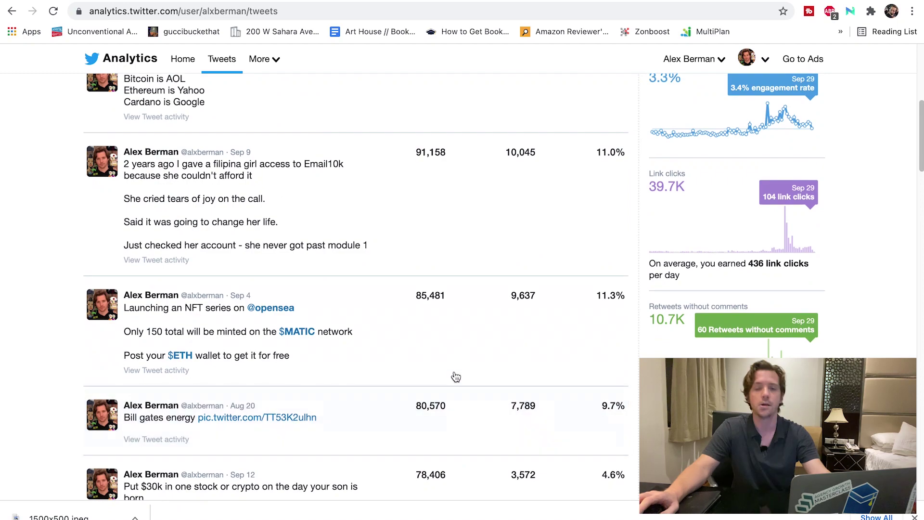
scroll(455, 373, up, 5)
scroll(455, 372, down, 8)
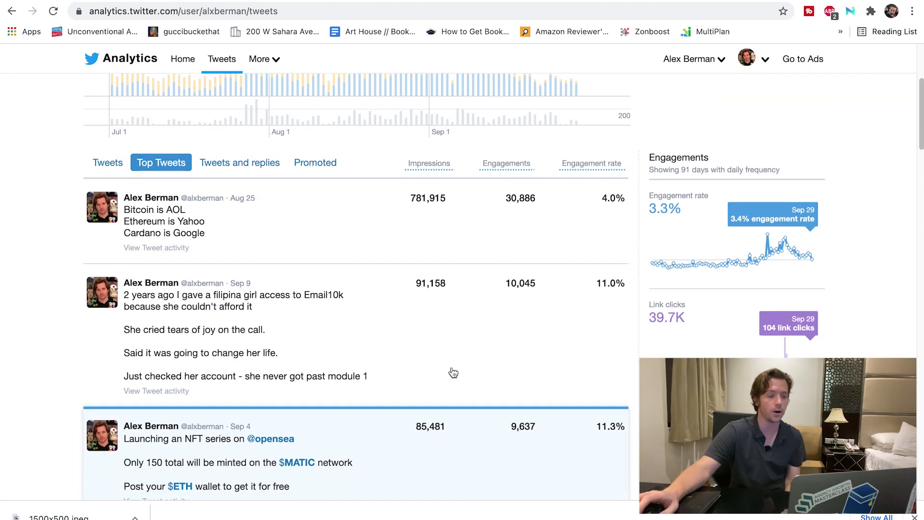
scroll(440, 367, up, 3)
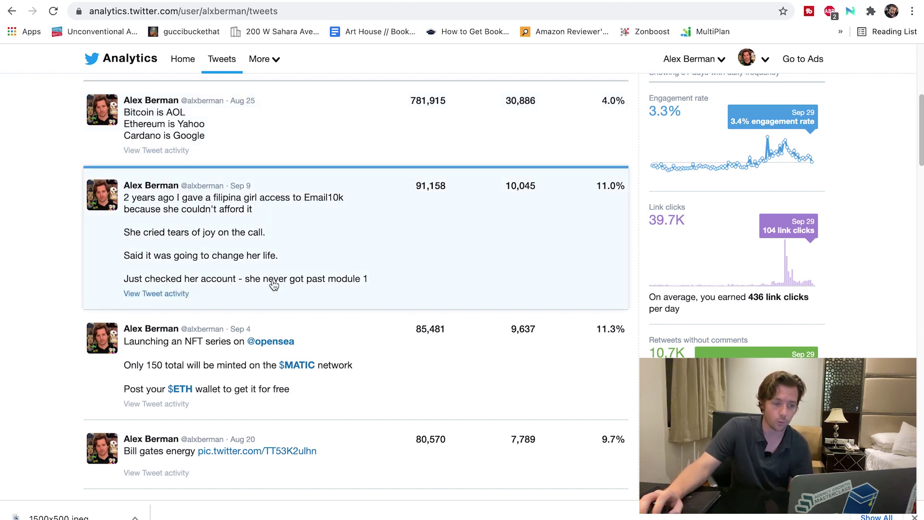
scroll(274, 298, down, 3)
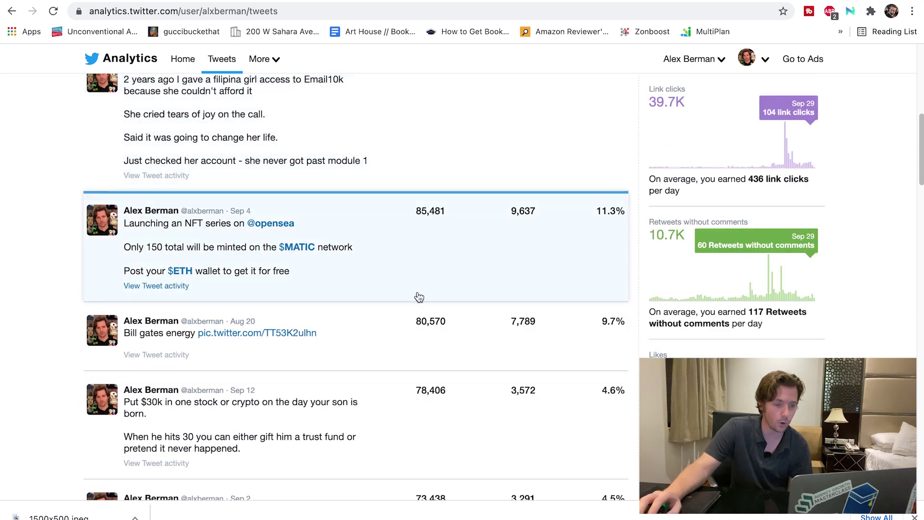
View the activity details of the August 20 "Bill gates energy" tweet and close them
scroll(431, 297, down, 1)
click(380, 314)
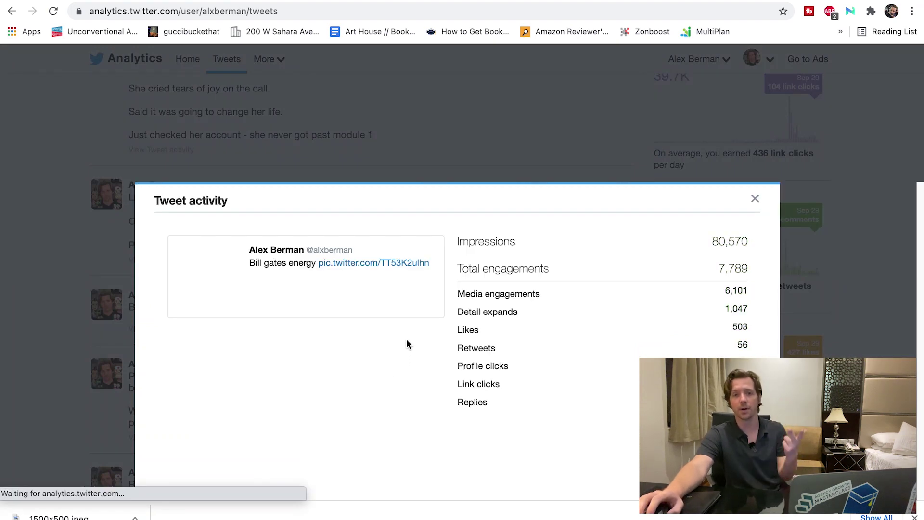
click(483, 88)
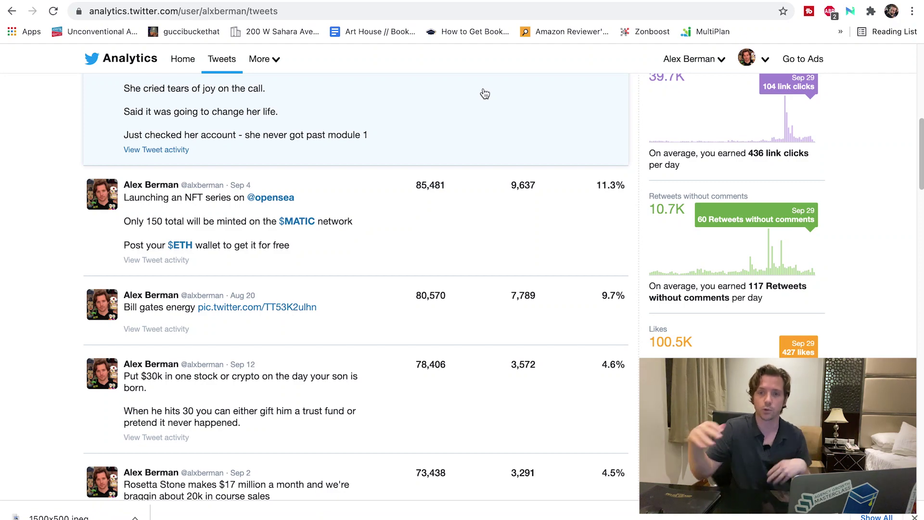
Open the analytics account home and examine the 28 day summary and the monthly tweet highlights
scroll(485, 93, up, 9)
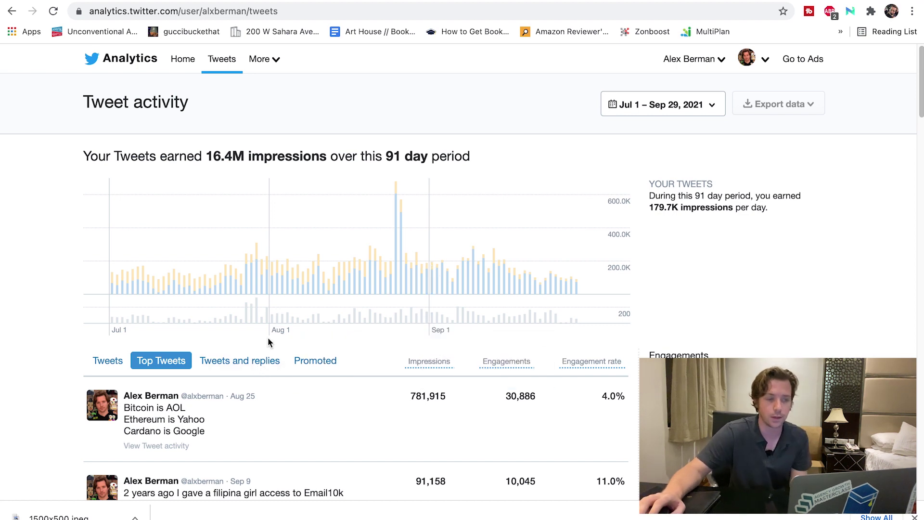
click(183, 58)
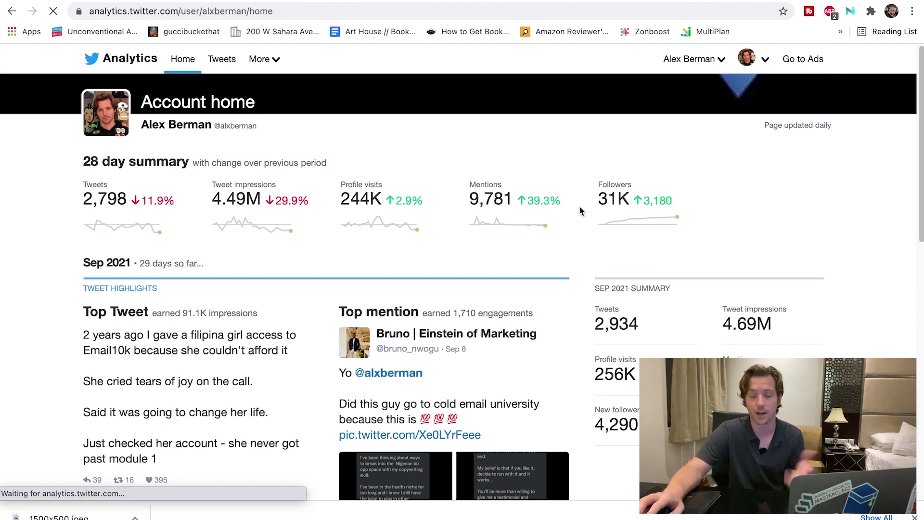
scroll(580, 209, down, 5)
scroll(580, 209, down, 20)
scroll(495, 290, up, 20)
scroll(496, 289, up, 5)
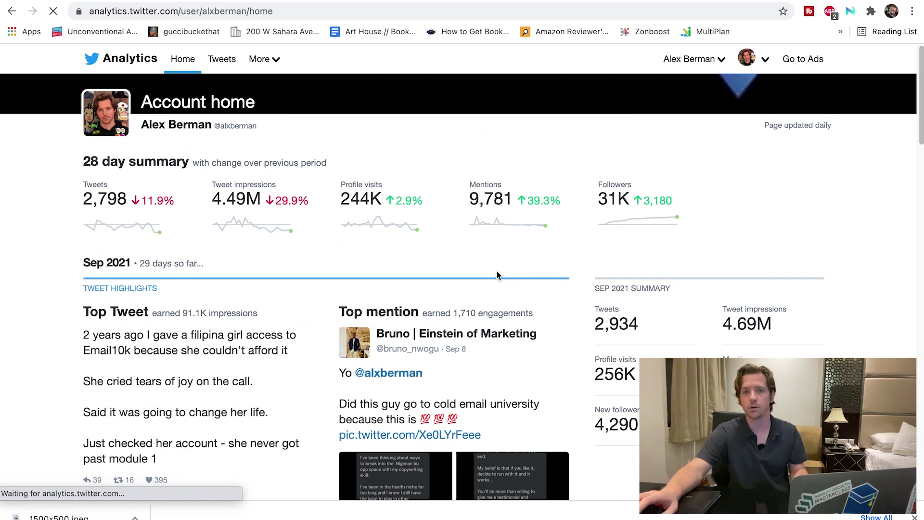